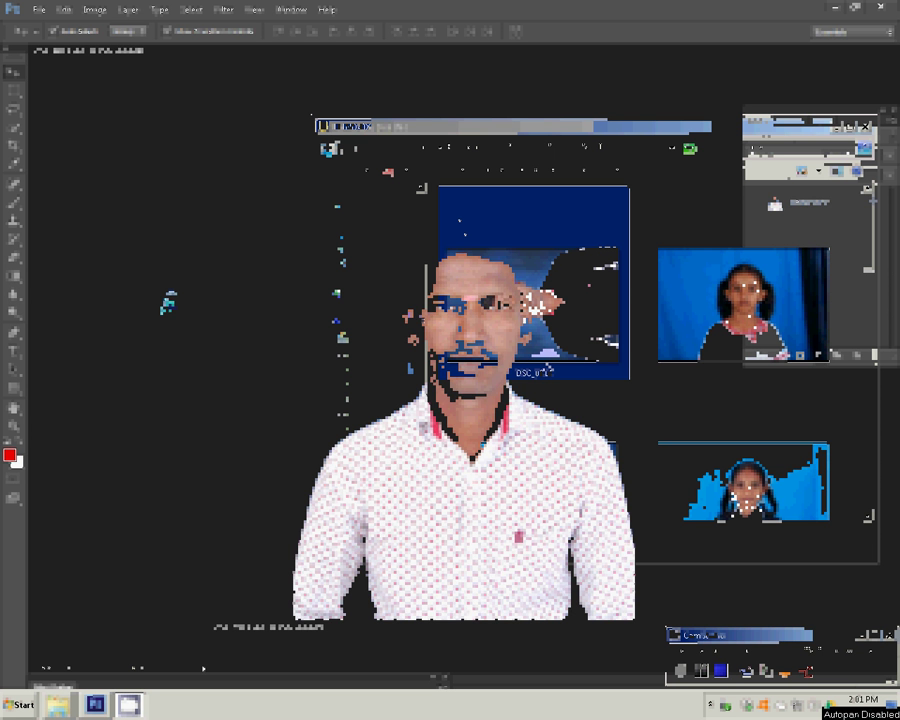
Frame the portrait with the 3.4 cm W x 4.4 cm H, 300 ppi crop preset.
key("ctrl+t")
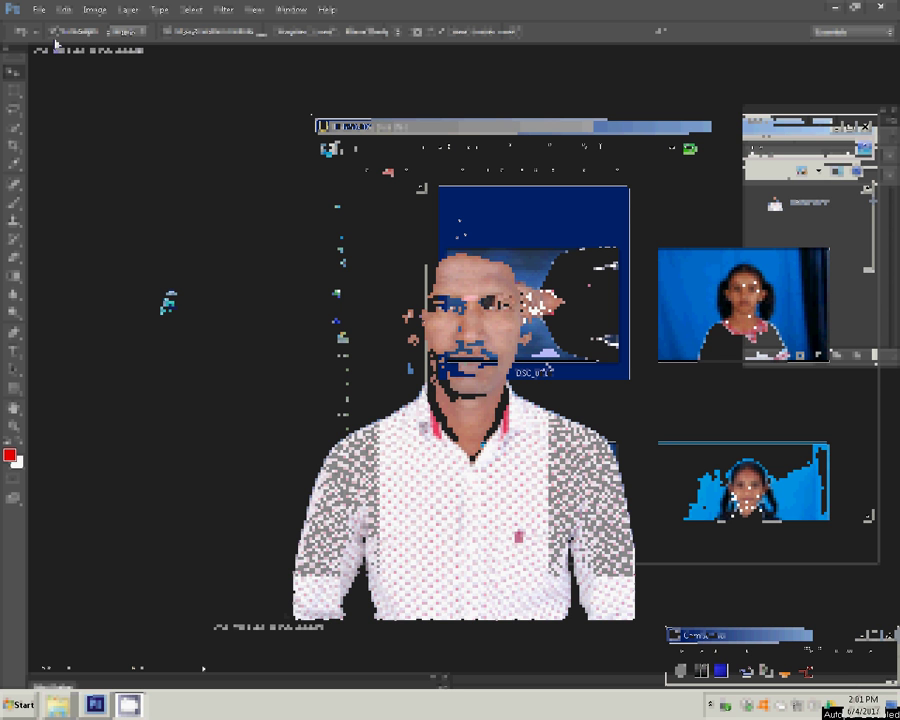
left_click(62, 32)
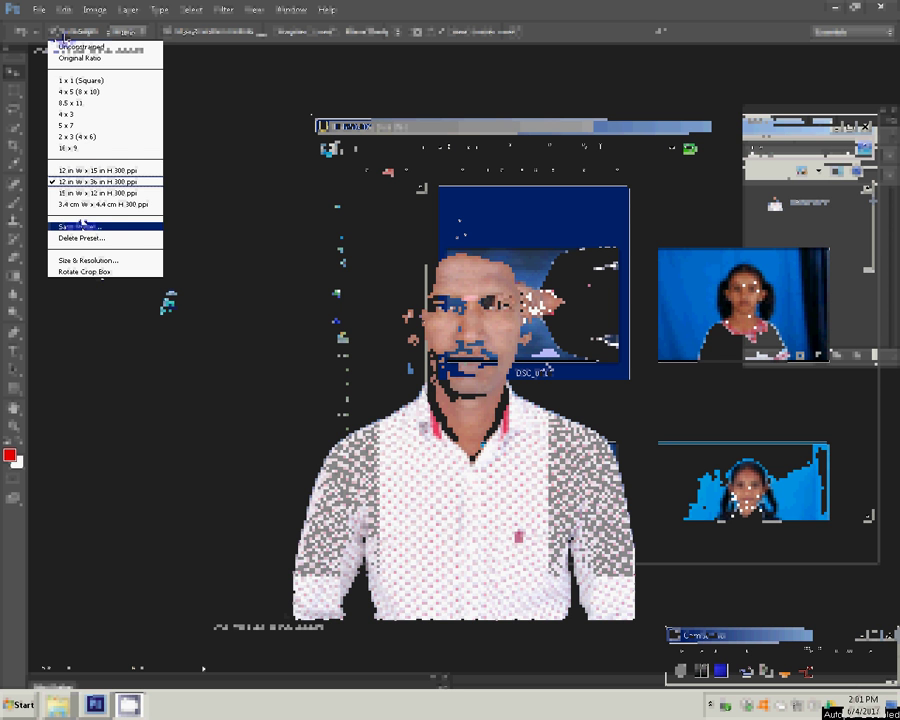
left_click(89, 204)
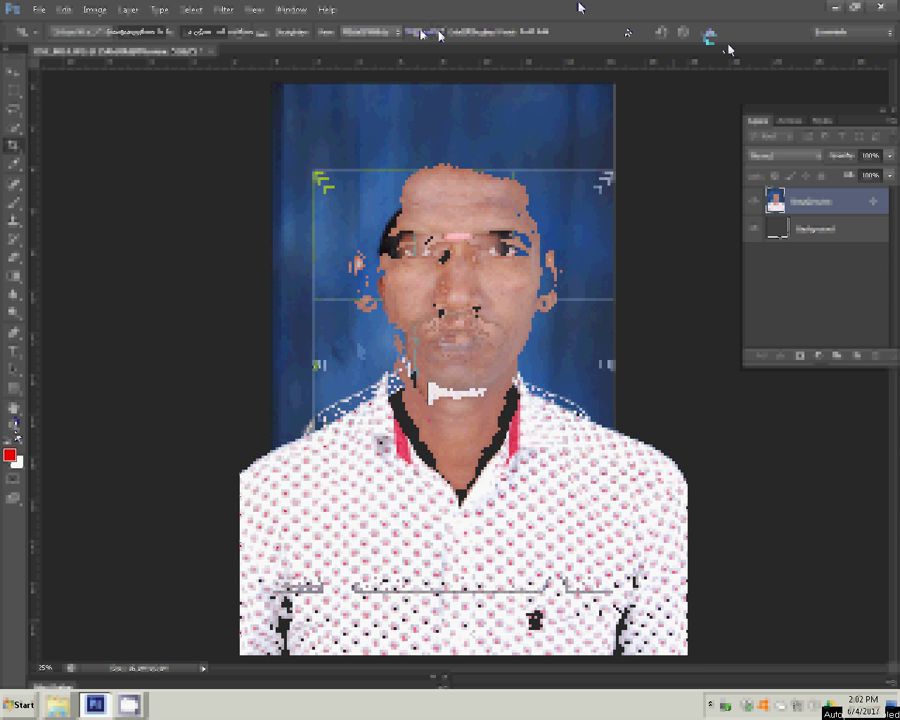
Commit the crop and warm the midtones with a Color Balance Yellow–Blue value of -26.
key("ctrl+b")
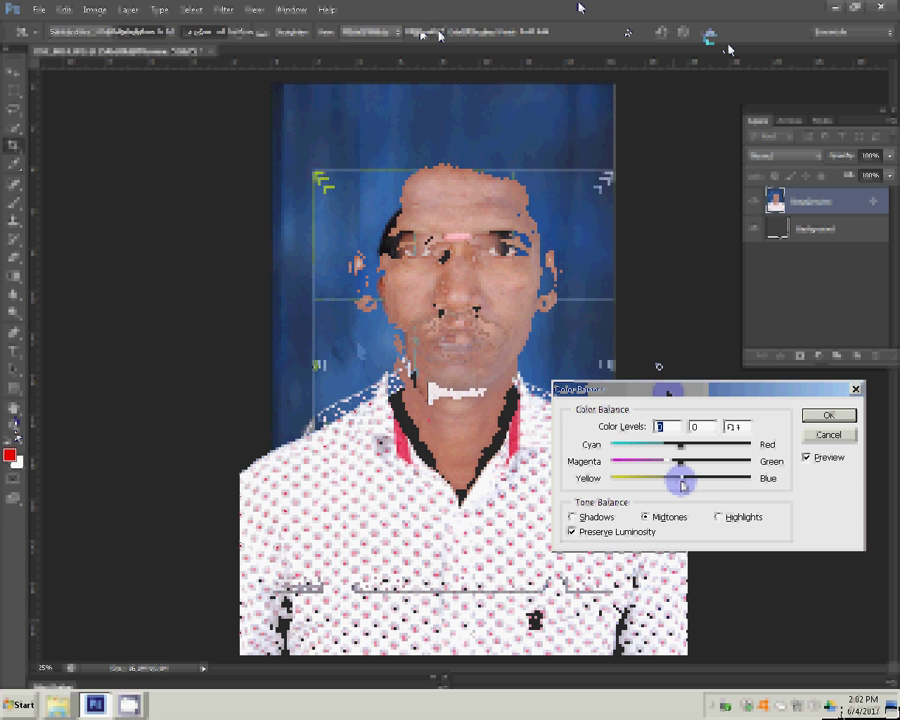
left_click_drag(681, 478, 663, 482)
left_click(815, 415)
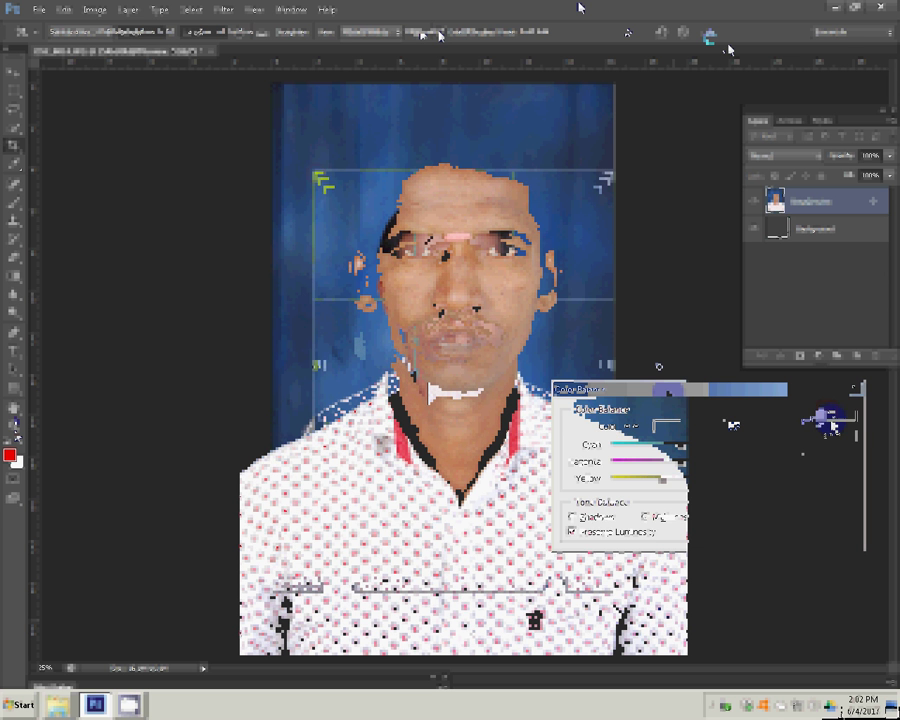
left_click(99, 12)
mouse_move(115, 45)
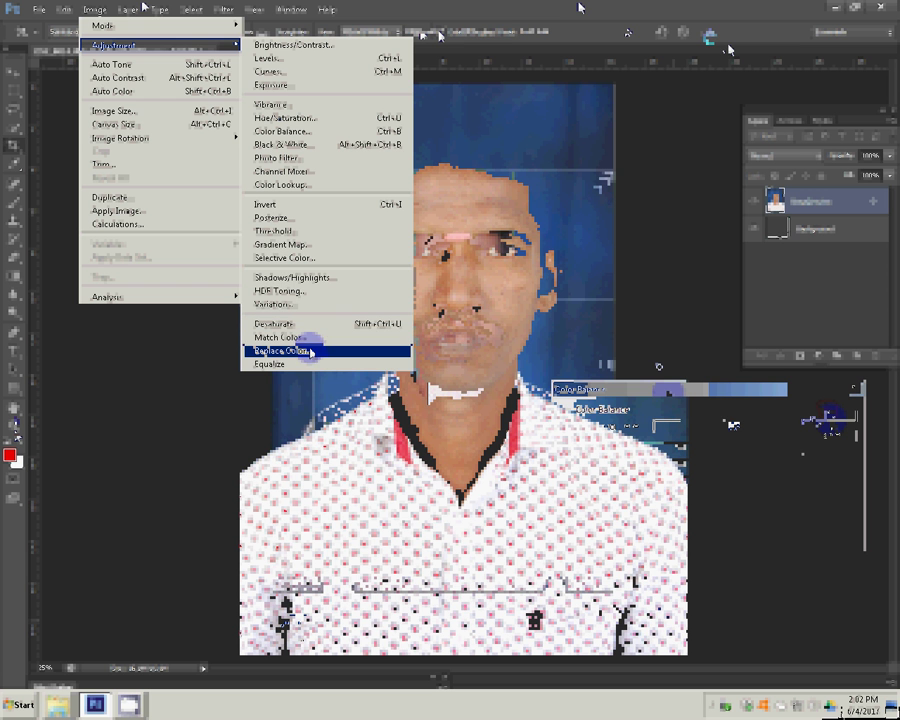
Adjust the Blacks in Selective Color with a value of 5.
left_click(293, 258)
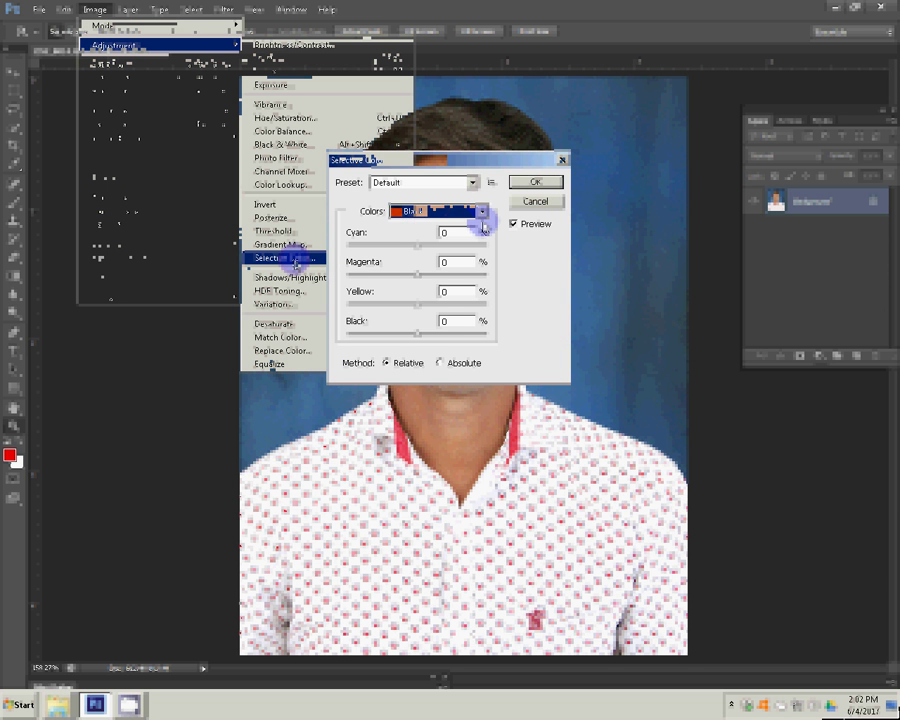
left_click(432, 321)
type("5")
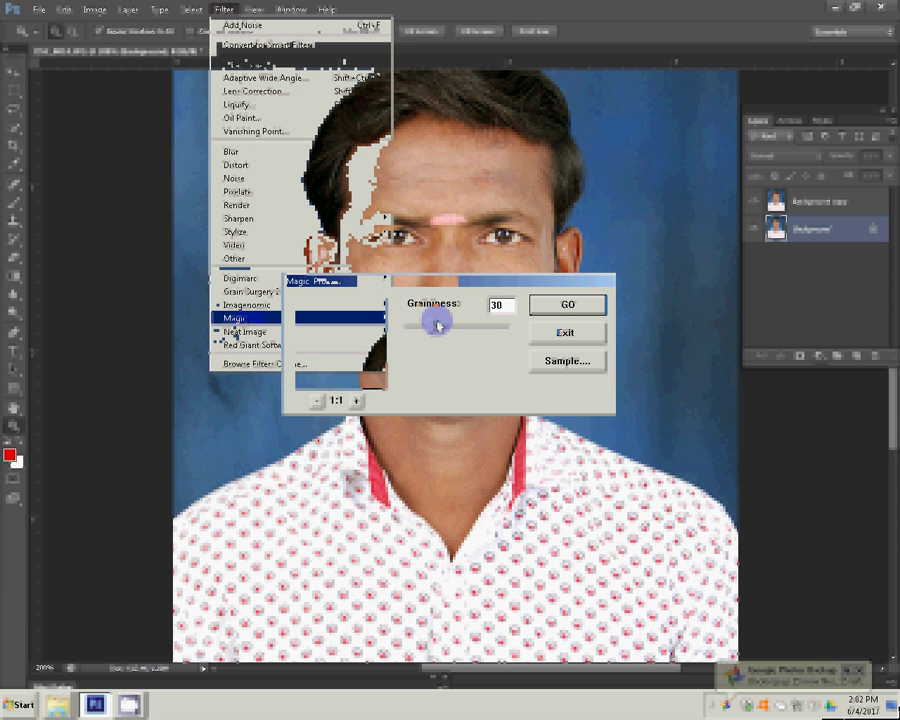
Smooth the face with the Graininess filter raised to 98, then add noise.
left_click_drag(436, 325, 485, 325)
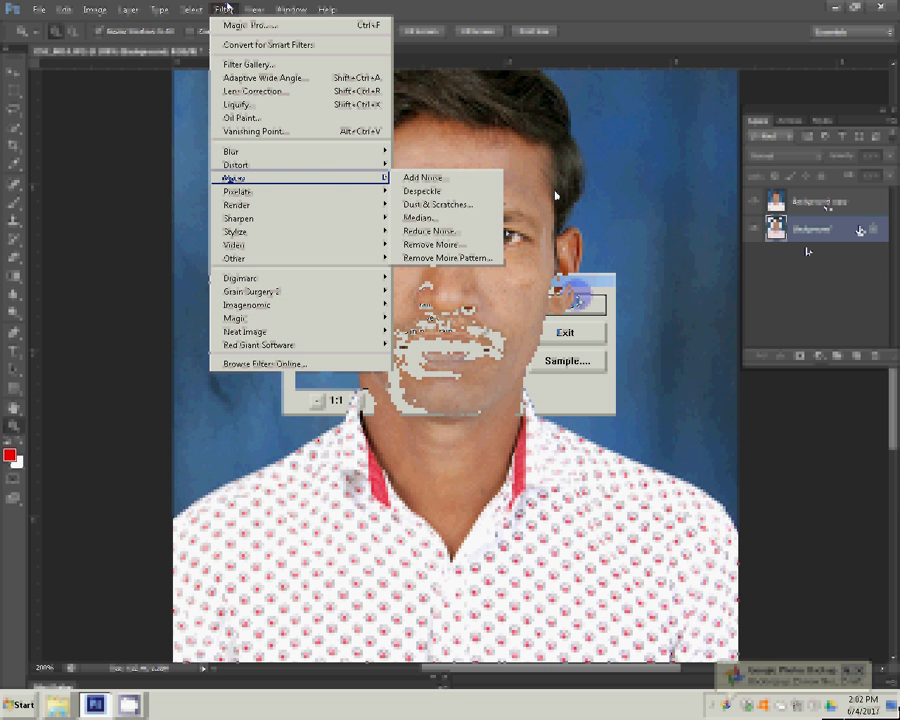
mouse_move(235, 178)
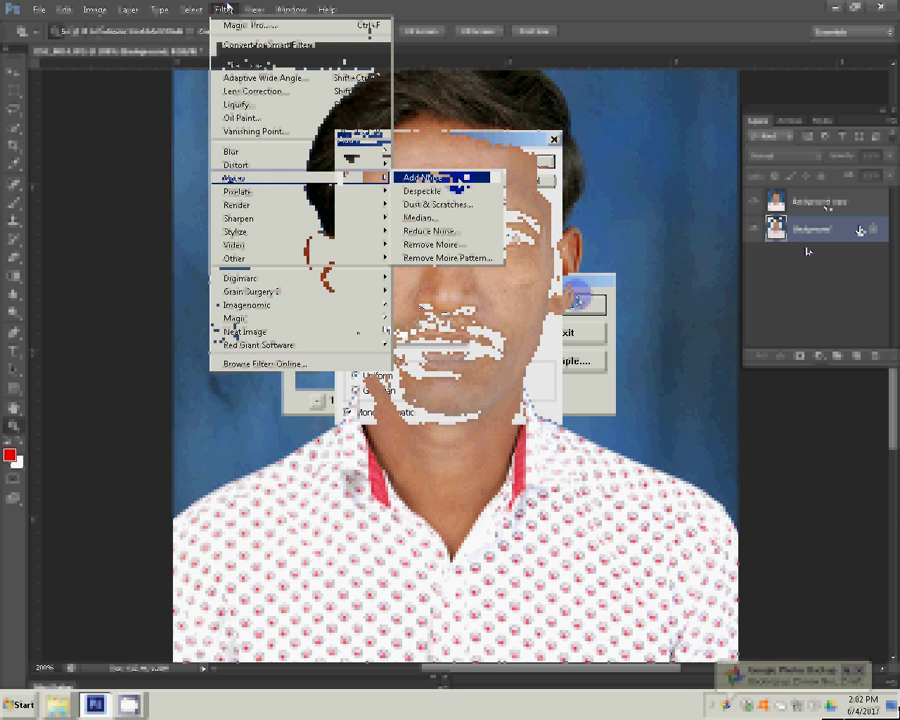
left_click(447, 178)
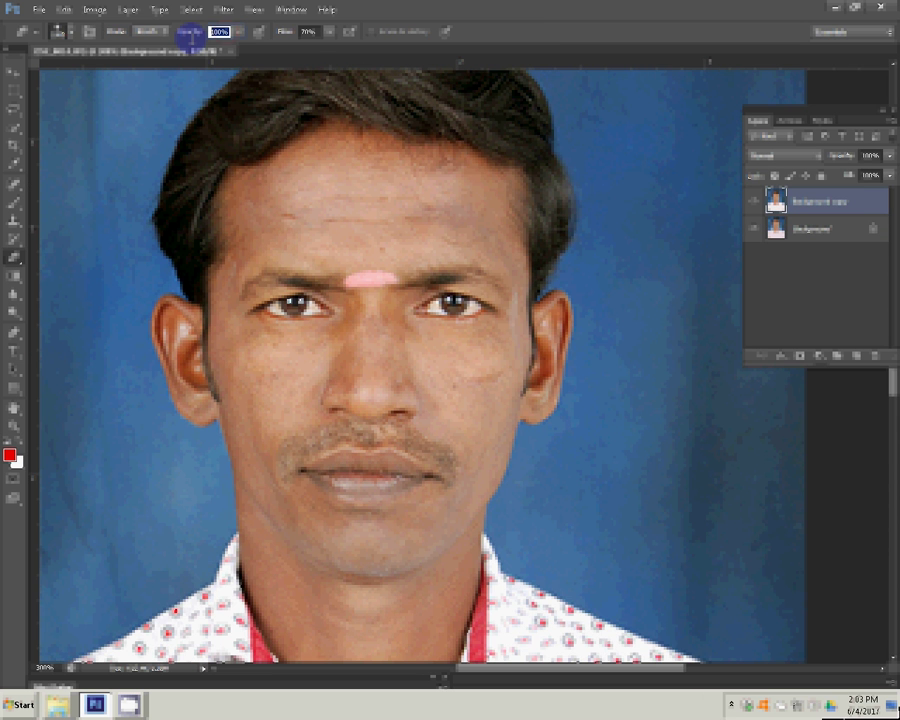
Set the brush opacity to 65%.
type("66")
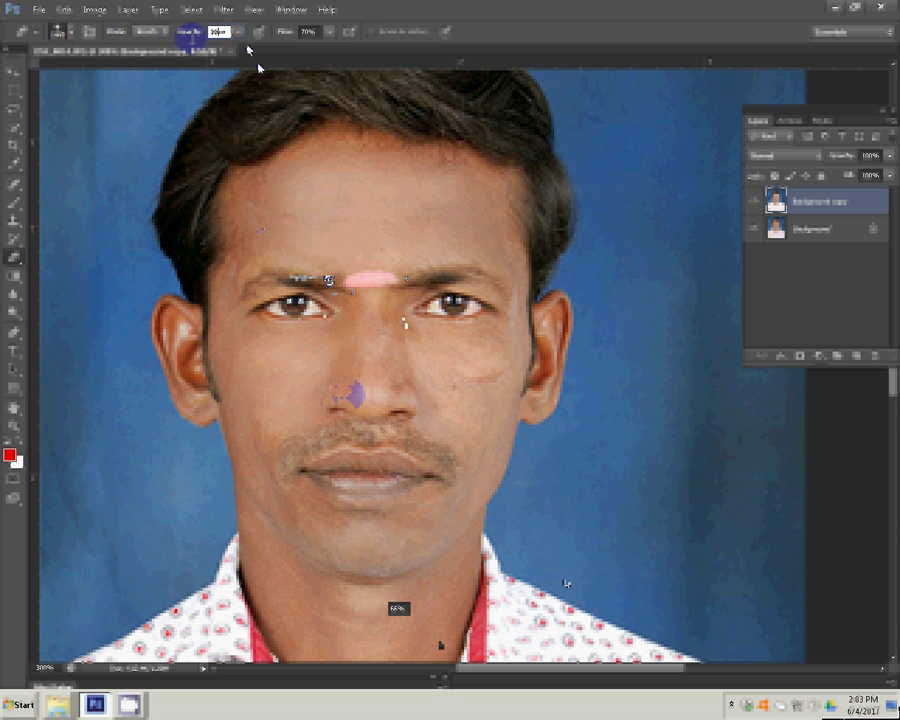
type("65")
key("Return")
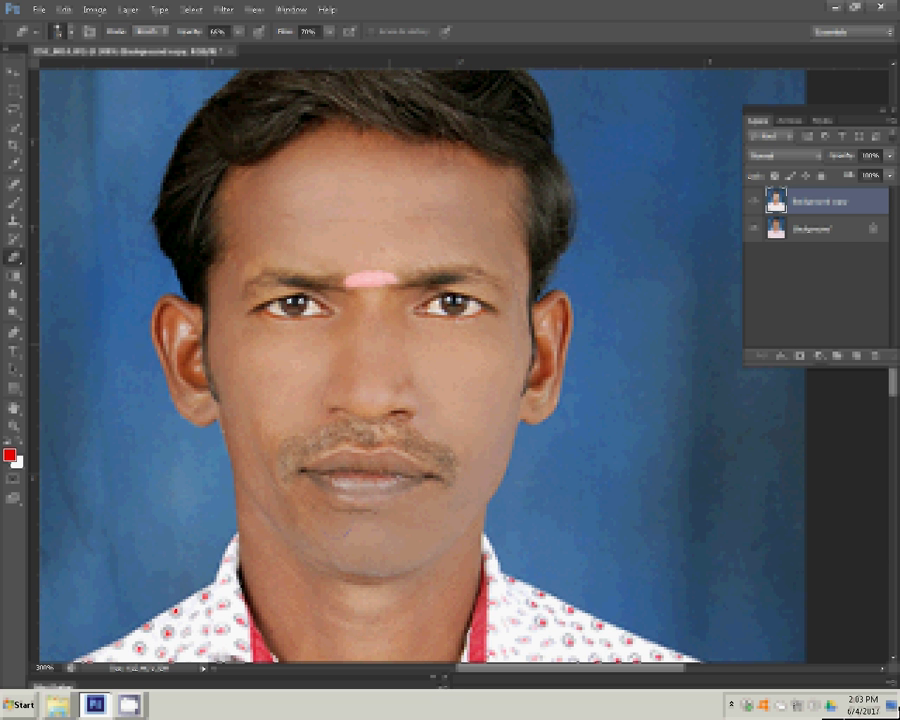
Soften the forehead skin, merge into one Background layer, and fit the photo on screen.
scroll(286, 423, "down", 3)
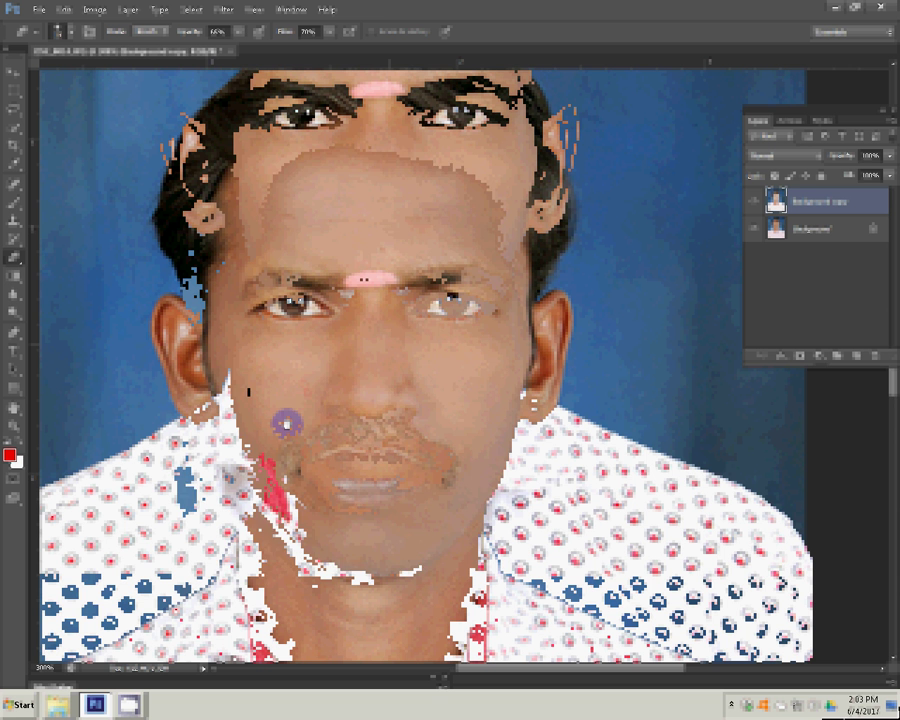
scroll(286, 423, "down", 3)
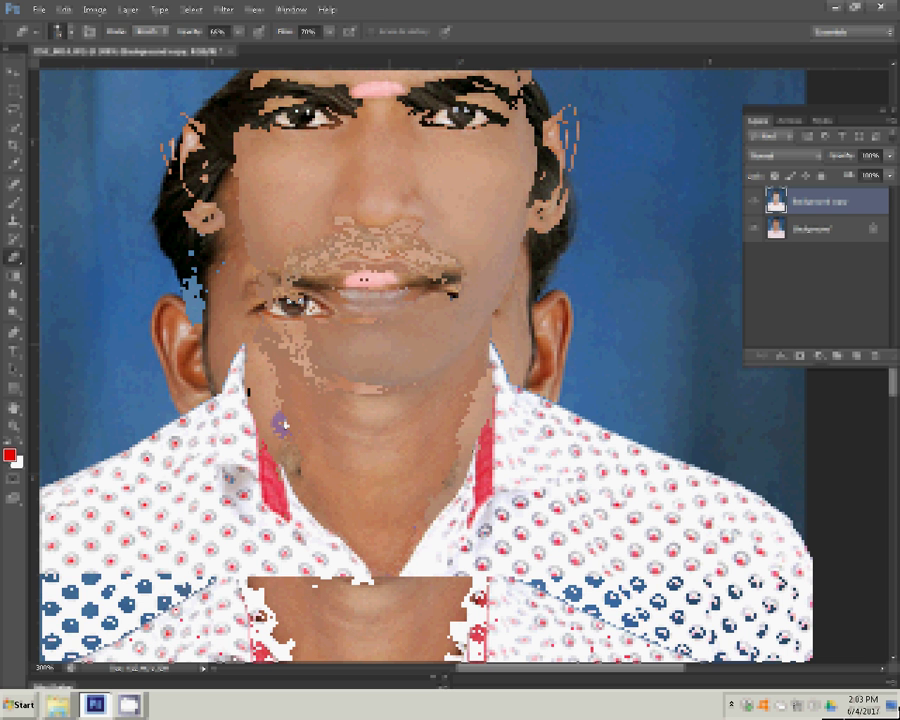
left_click(325, 193)
key("s")
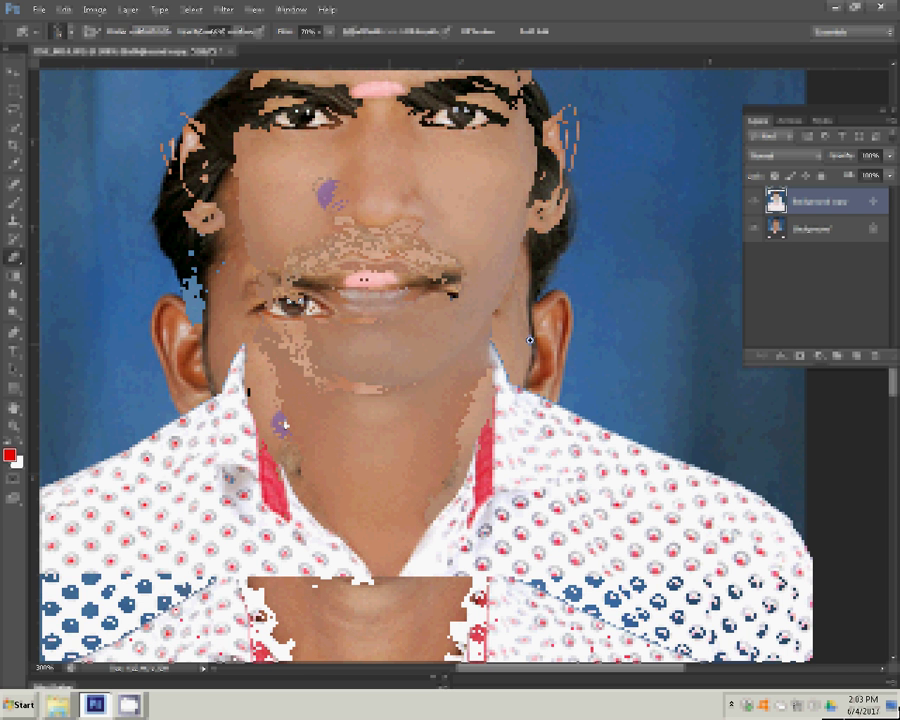
key("Delete")
key("z")
left_click(425, 32)
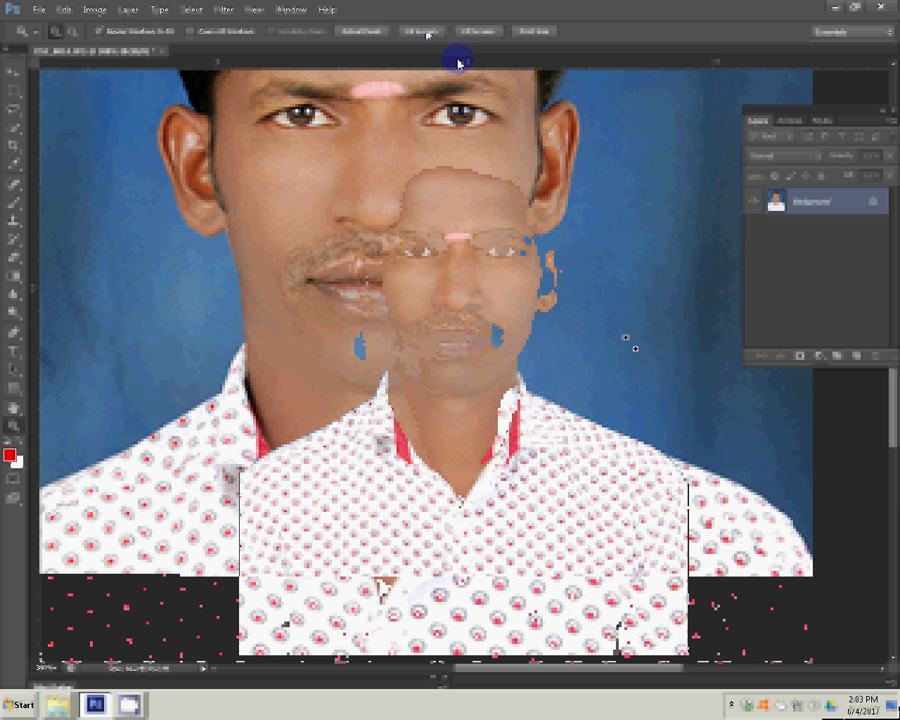
Darken the midtones with Levels at 0.79, then zoom in on the face.
key("ctrl+l")
left_click_drag(602, 488, 616, 488)
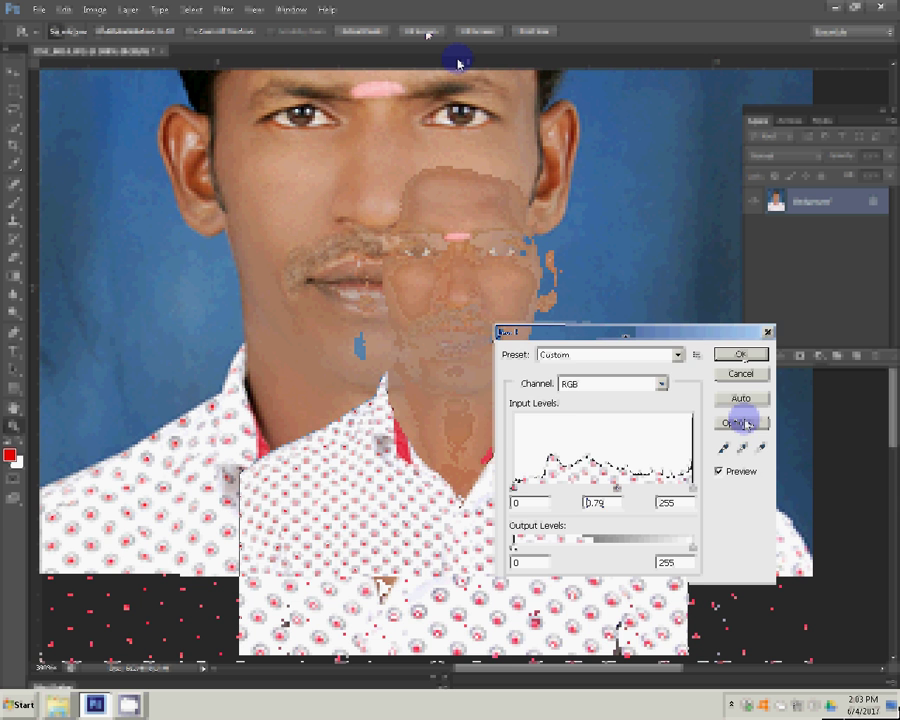
left_click(741, 355)
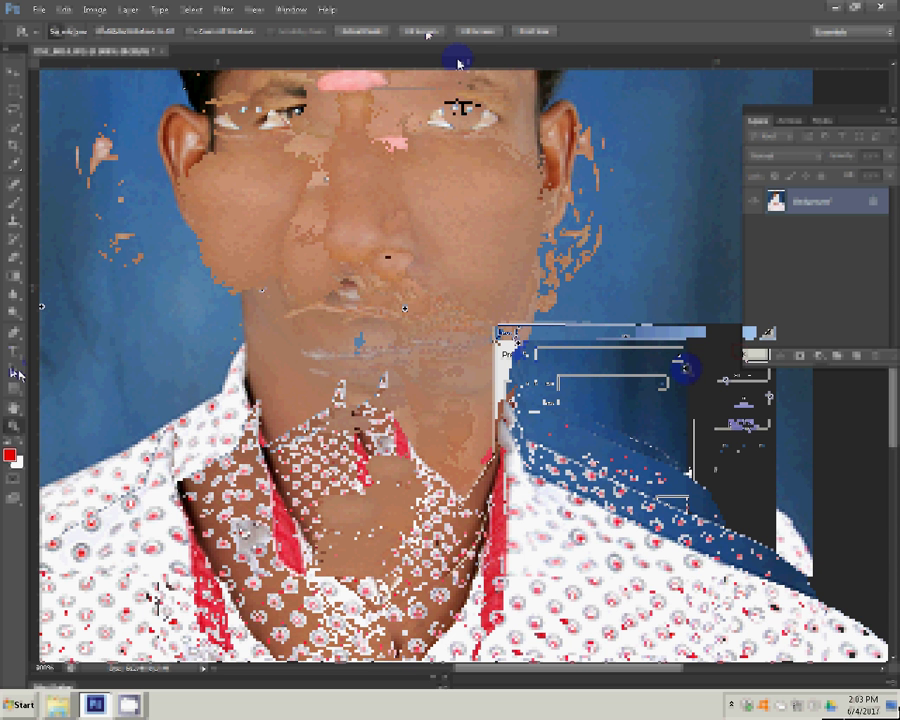
left_click(448, 183)
left_click(146, 168)
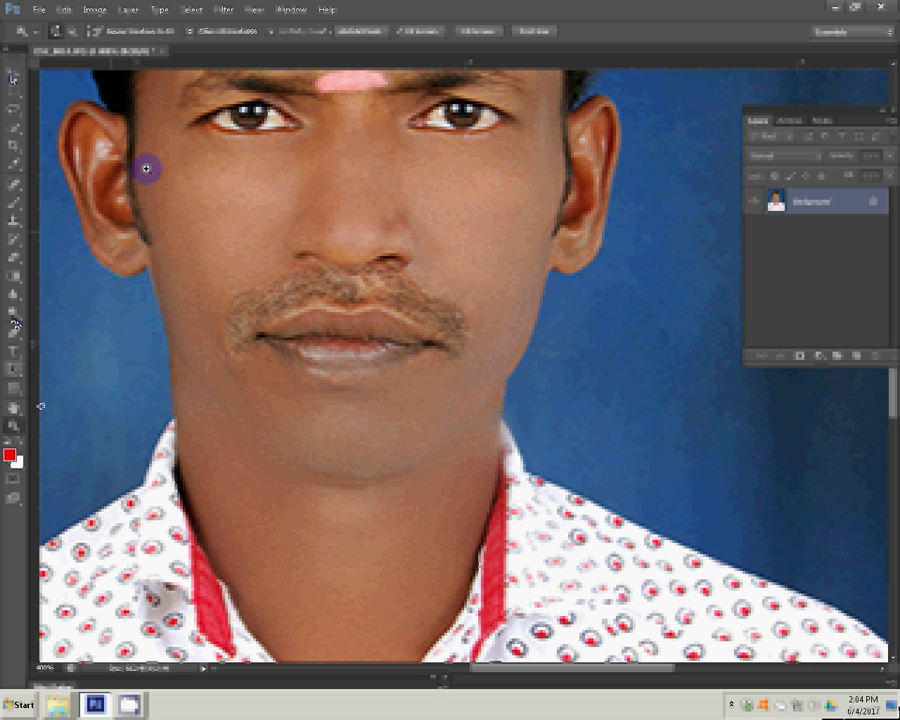
Run the passport-sheet action to lay out eight copies in two rows of four.
left_click(16, 185)
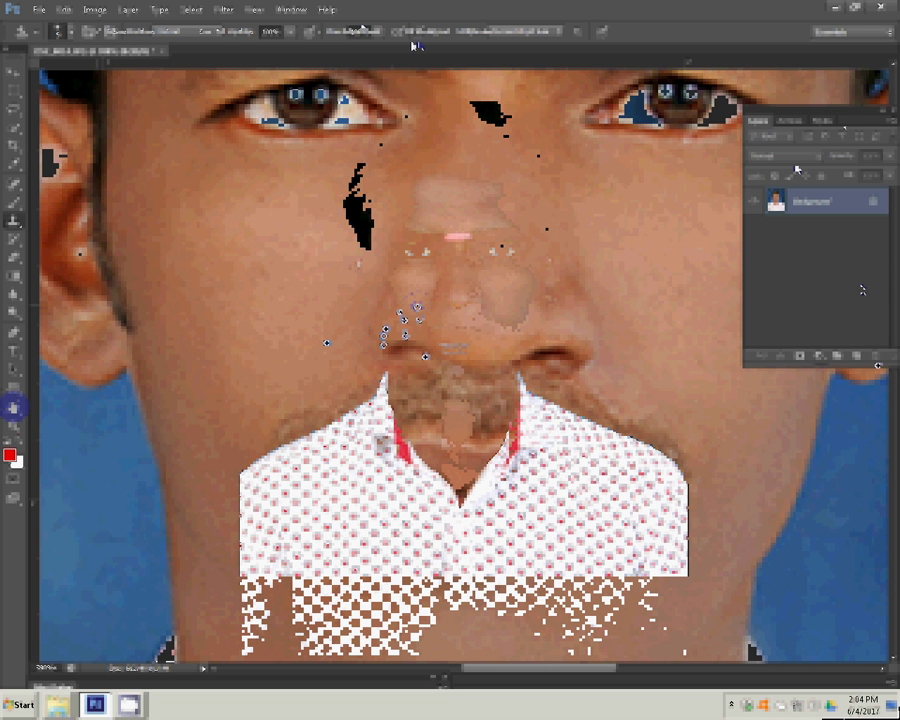
left_click(791, 121)
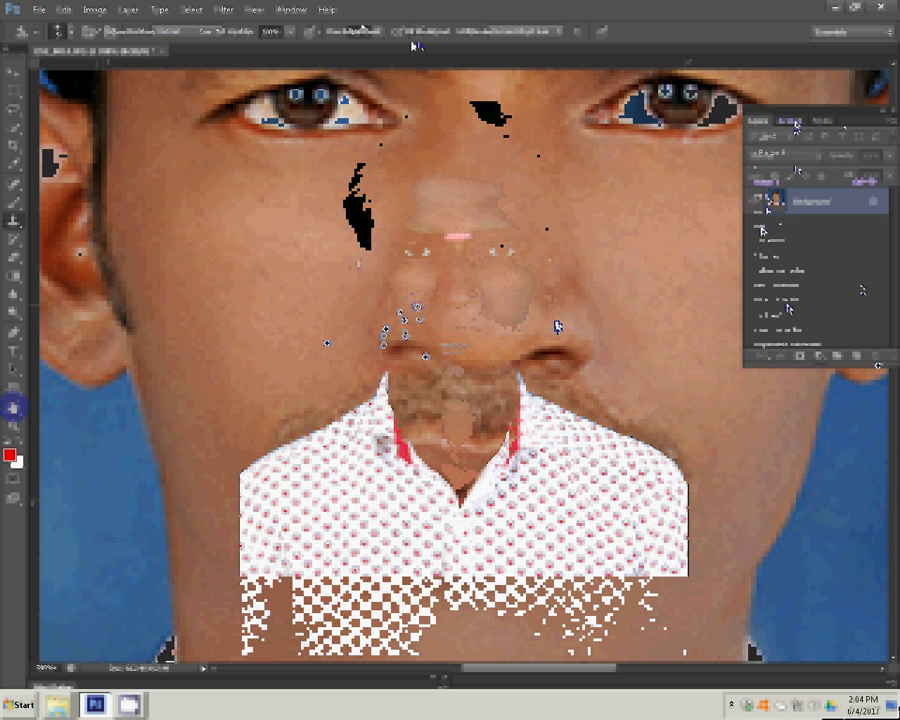
left_click(557, 320)
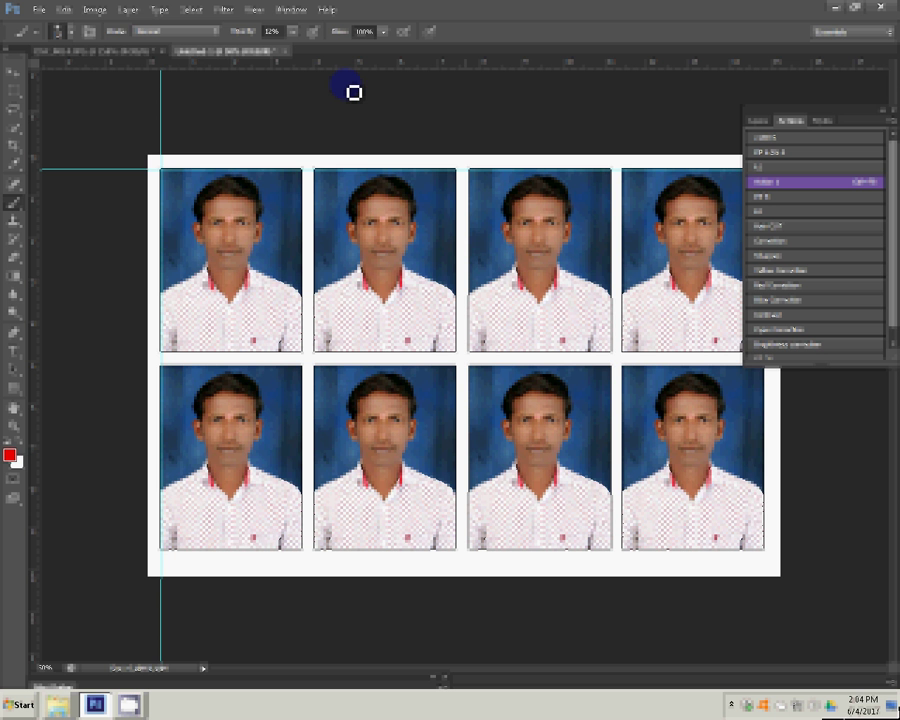
Rotate the sheet 90° clockwise and print it to the HiTi S420.
left_click(94, 9)
mouse_move(121, 138)
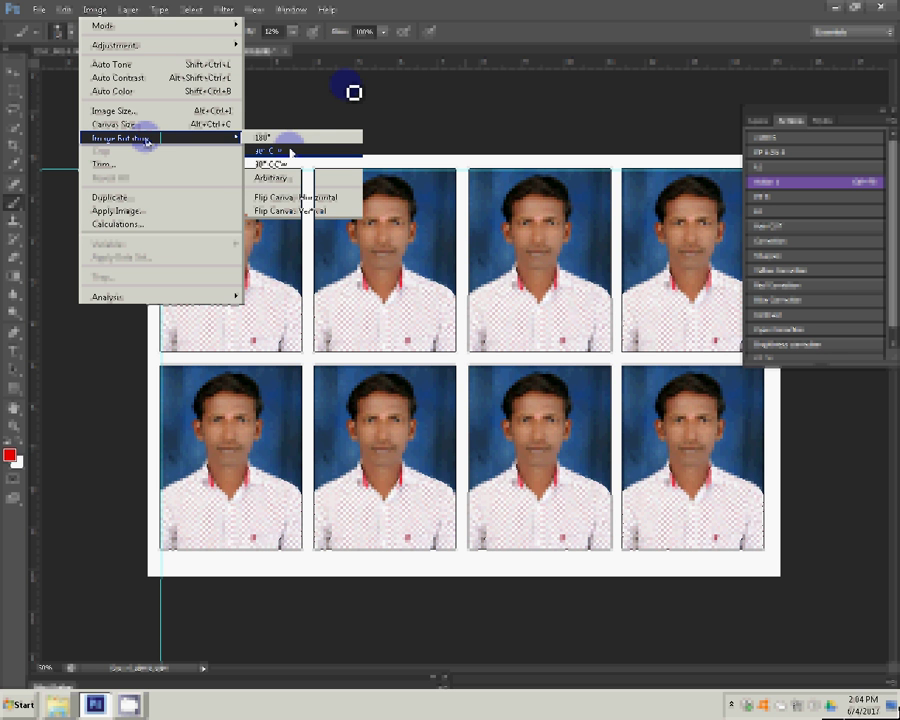
left_click(290, 151)
left_click(38, 9)
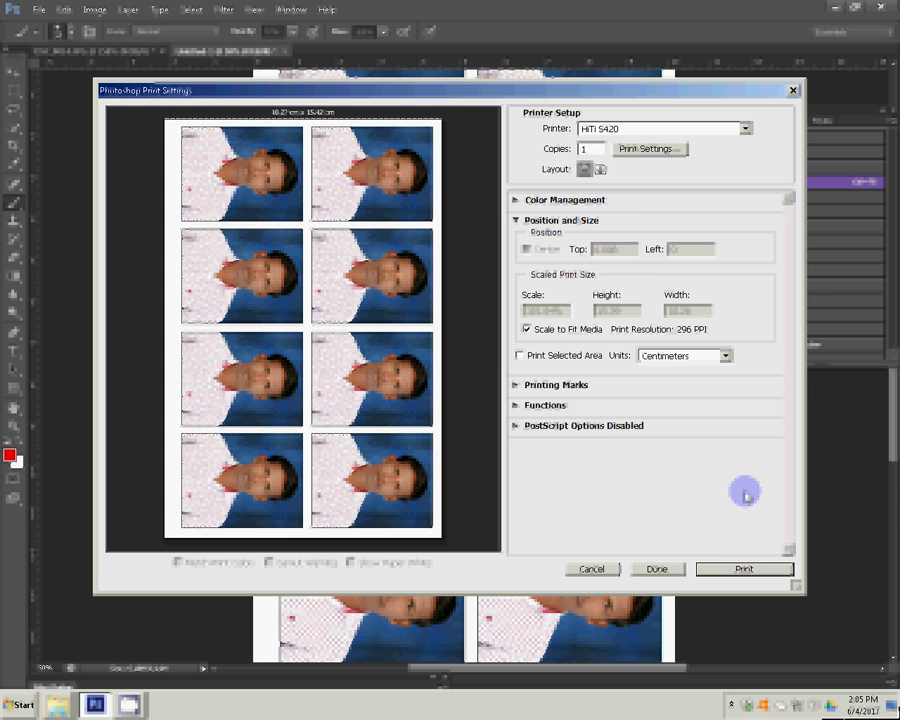
left_click(728, 568)
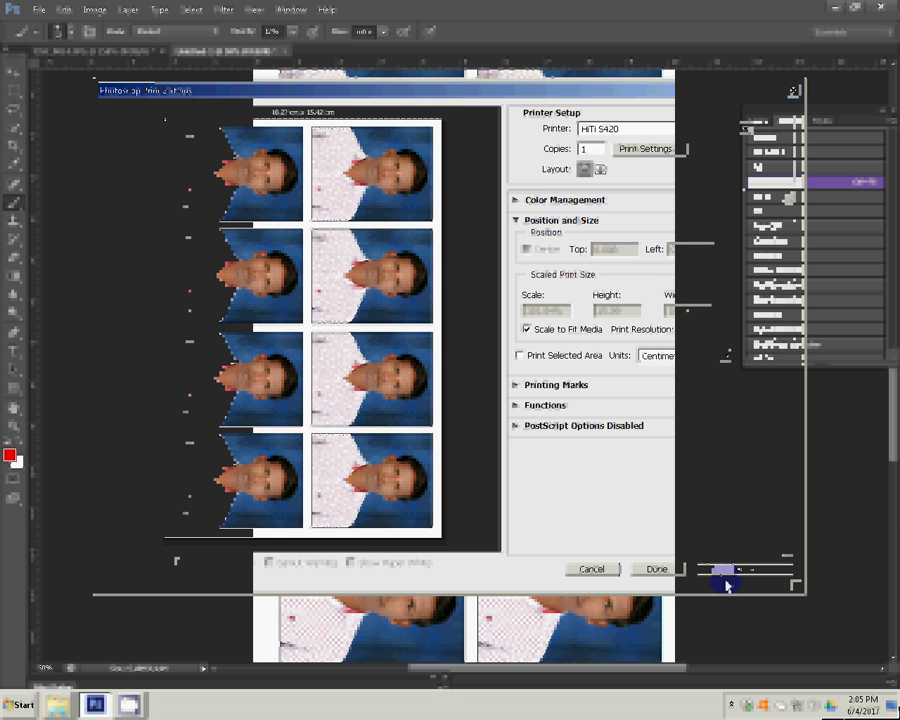